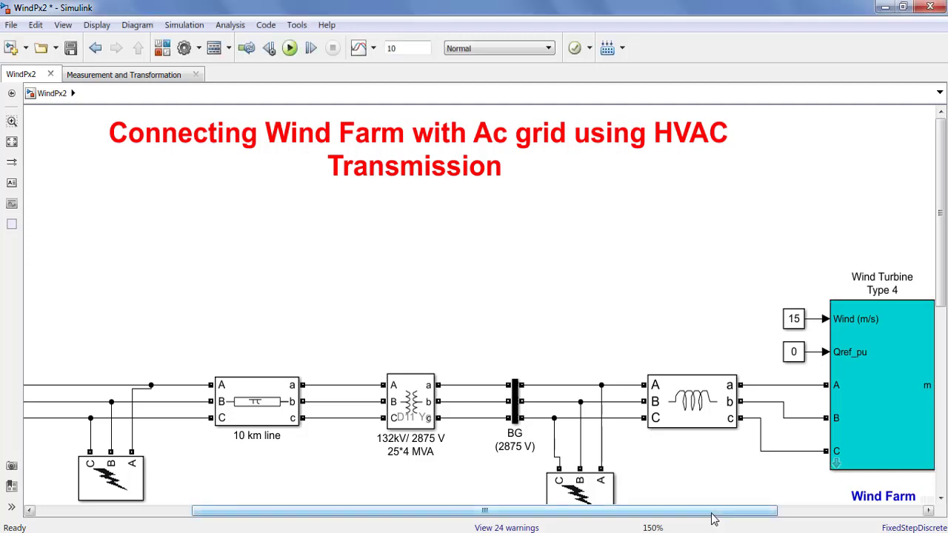
- Pan the diagram right until the Wind Farm's [Vdc], [wr], [P_pu] and [Q_pu] outputs are visible
left_click_drag(713, 513, 816, 511)
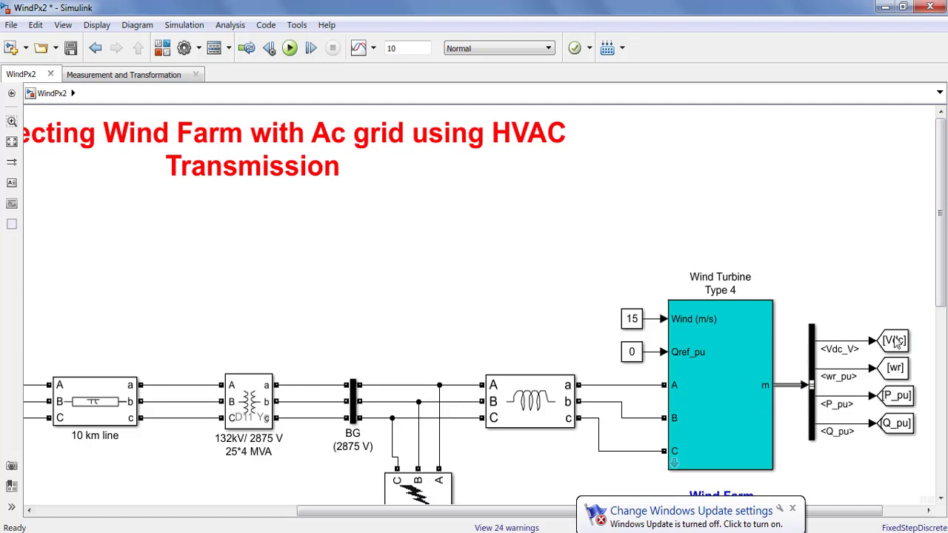
left_click_drag(943, 287, 943, 328)
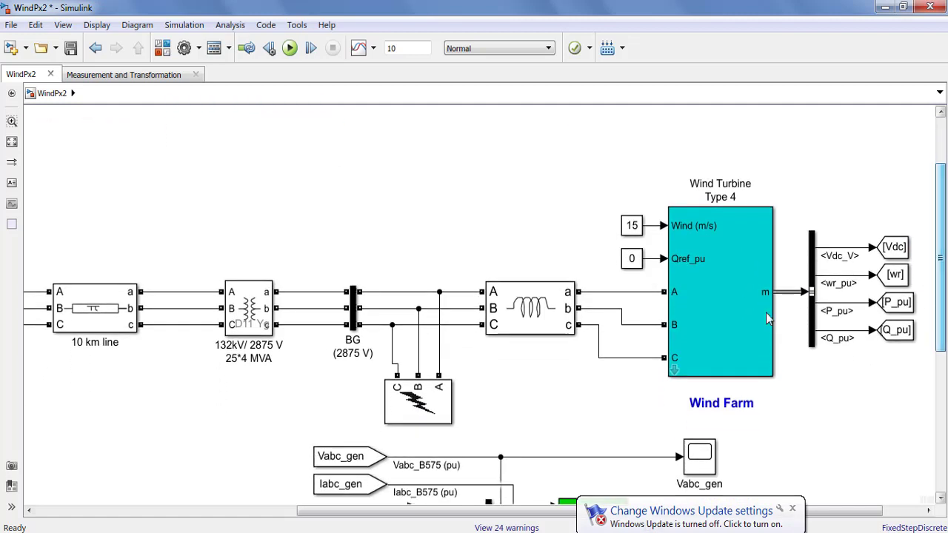
double_click(334, 141)
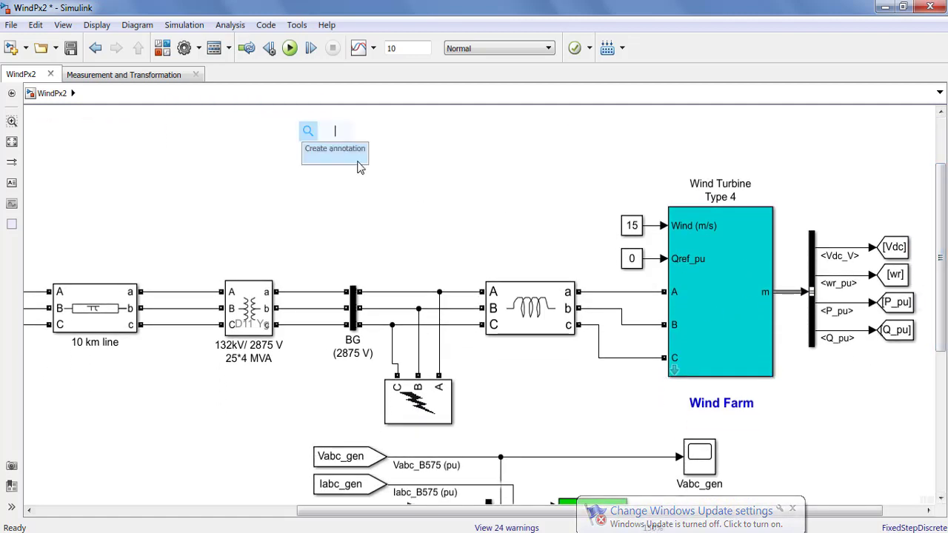
type("doub")
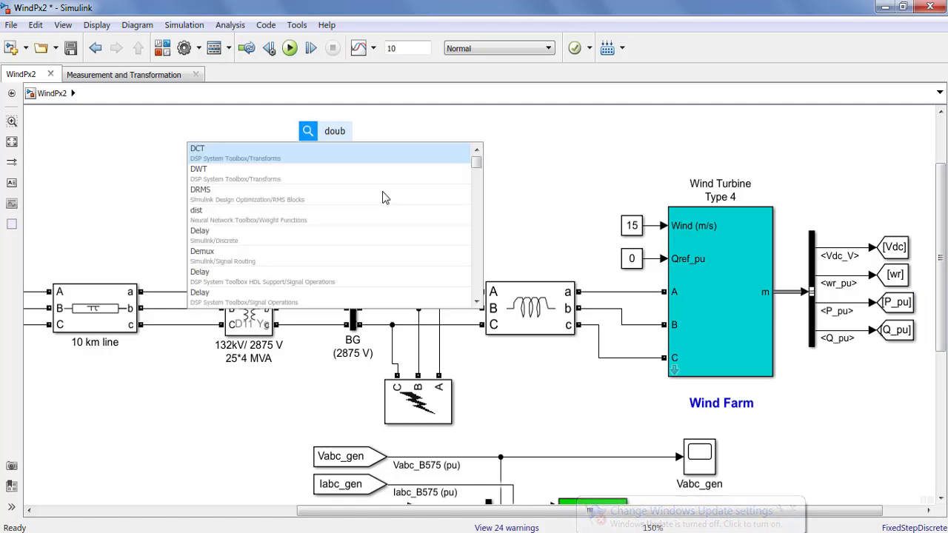
type("ly")
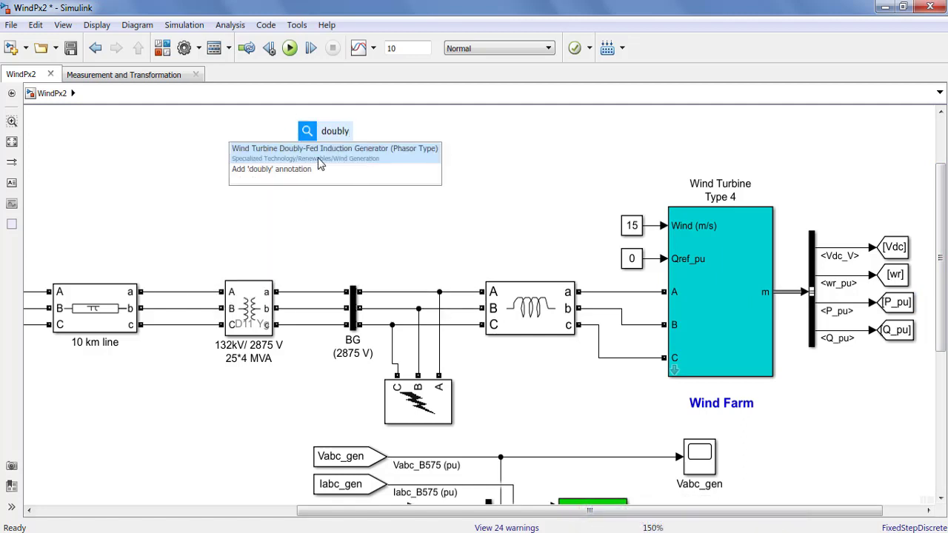
left_click(400, 200)
left_click(747, 322)
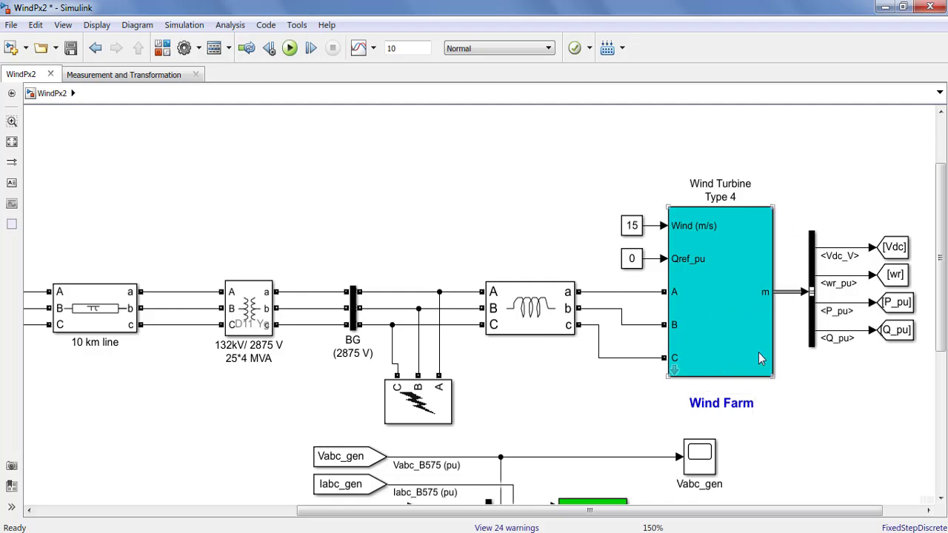
- Inspect the 15 wind speed constant and the Wind Farm block, then select the bus selector on its output
left_click(625, 223)
left_click(653, 239)
left_click(696, 280)
left_click(631, 238)
left_click(635, 222)
left_click(690, 276)
left_click(927, 264)
left_click(814, 275)
- Review the Bus Selector's Vdc_V, wr_pu, P_pu and Q_pu signals, then scroll down and select the Wind Farm
double_click(815, 277)
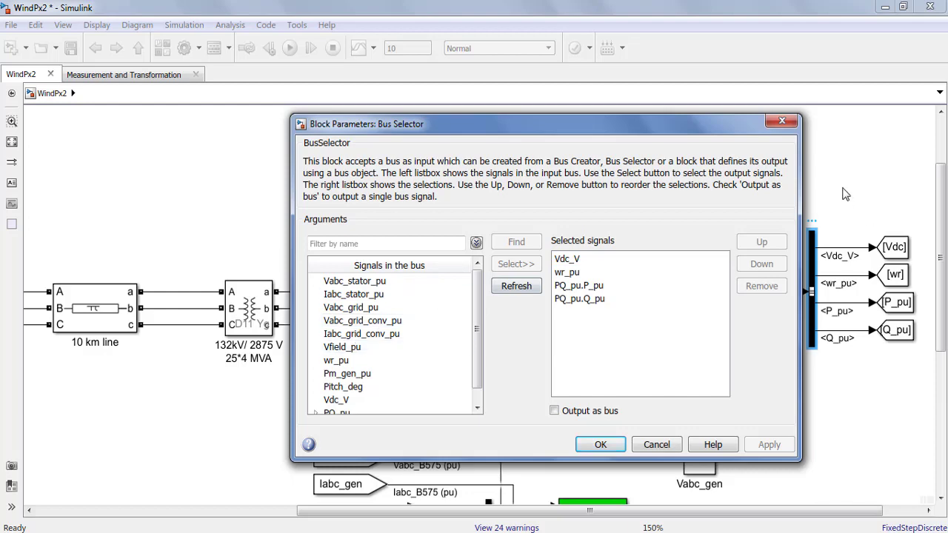
left_click(781, 121)
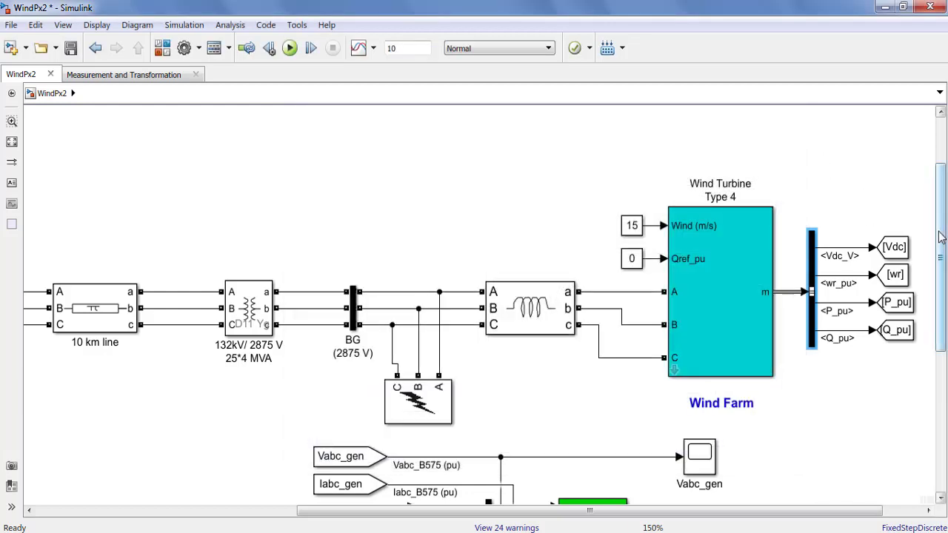
left_click_drag(942, 239, 943, 308)
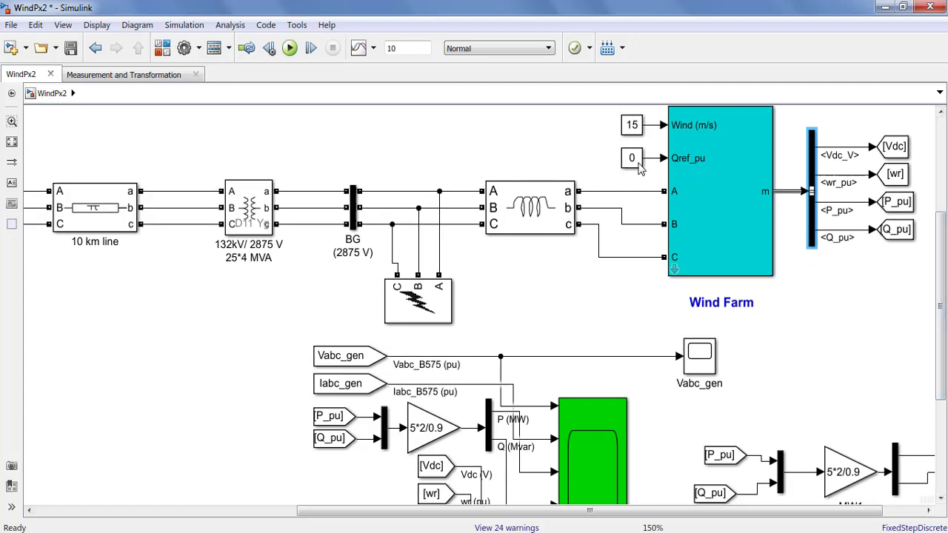
left_click(696, 269)
double_click(702, 185)
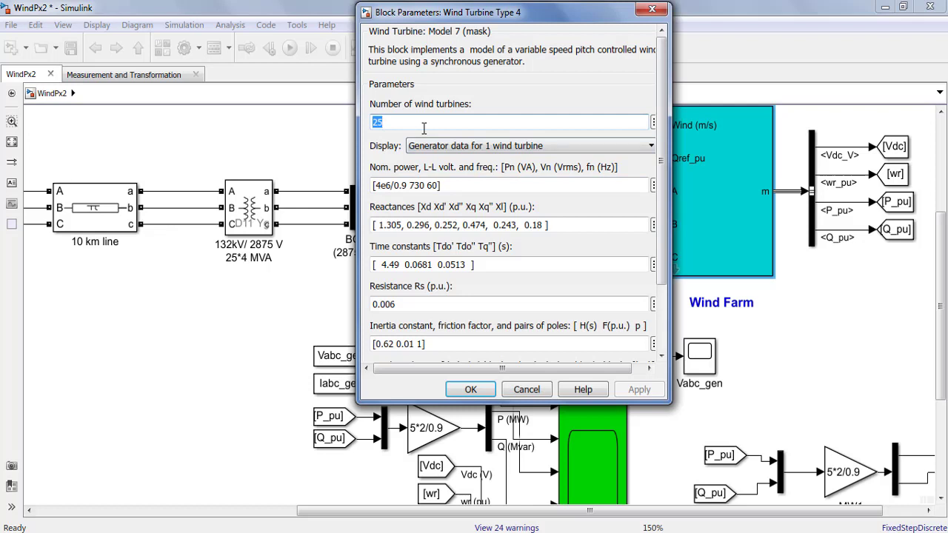
left_click(423, 128)
left_click(652, 9)
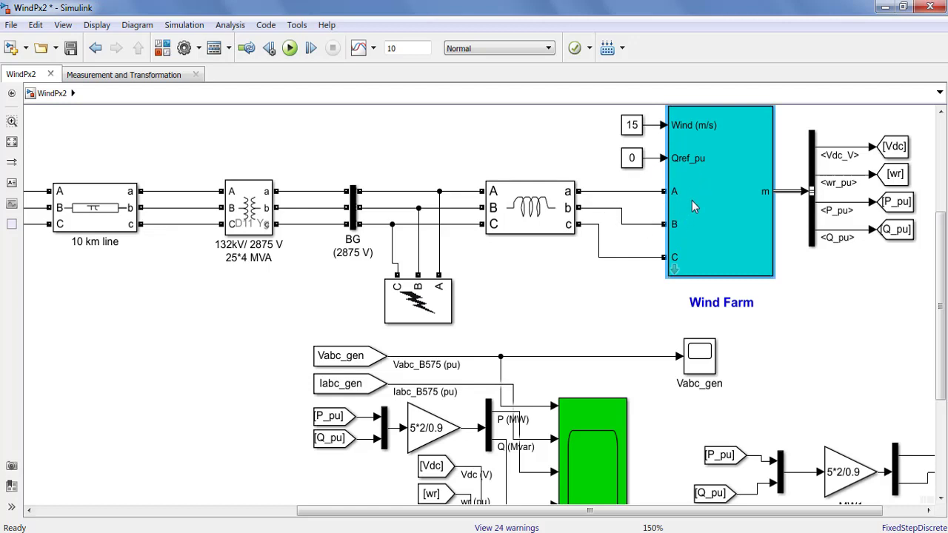
left_click(562, 199)
left_click(522, 149)
left_click(537, 216)
left_click(642, 238)
left_click(436, 307)
left_click(400, 258)
left_click(354, 212)
double_click(354, 214)
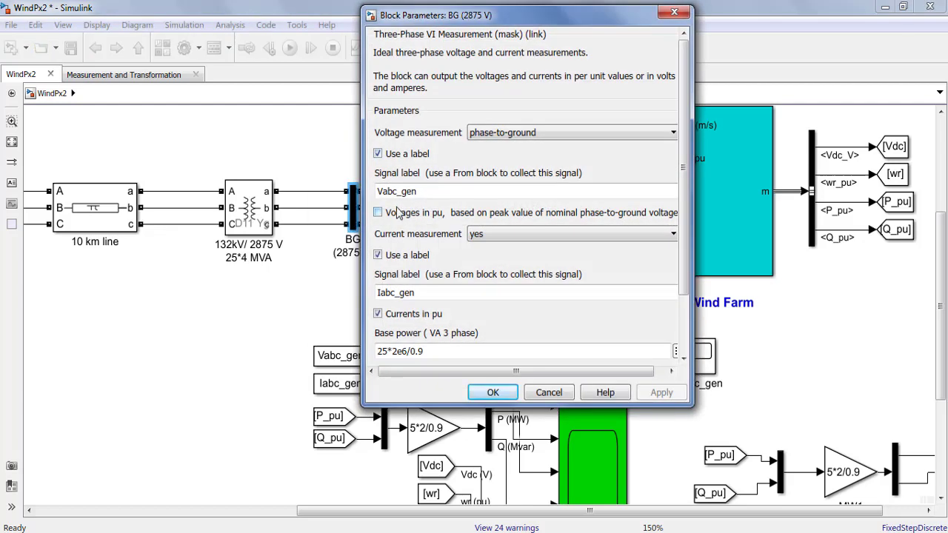
left_click_drag(511, 13, 499, 53)
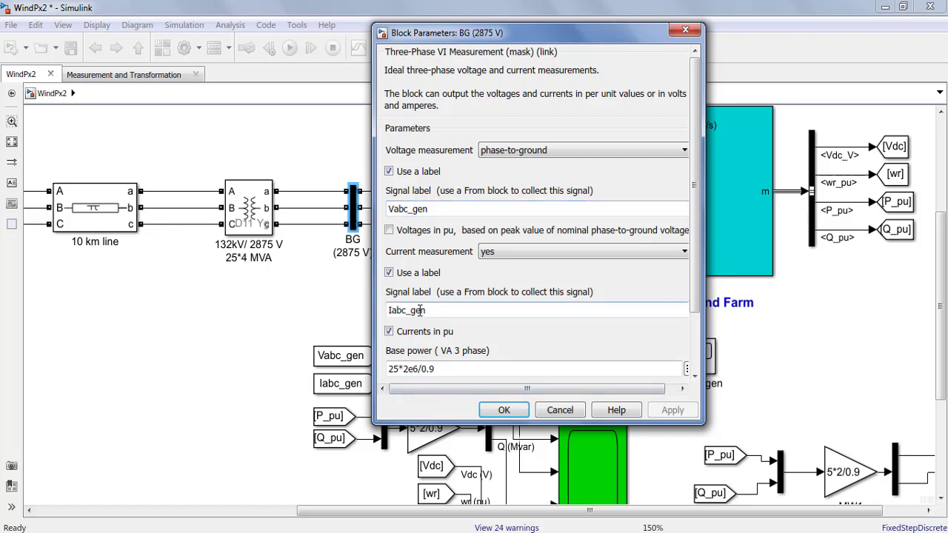
left_click(518, 413)
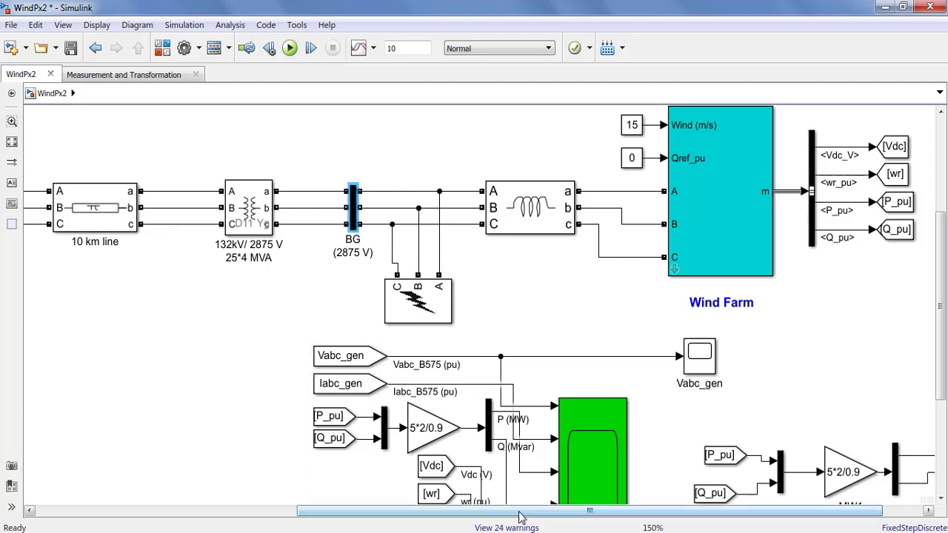
- Pan left past bus B132 and the 10 km line until the AC System block shows
left_click_drag(500, 511, 367, 515)
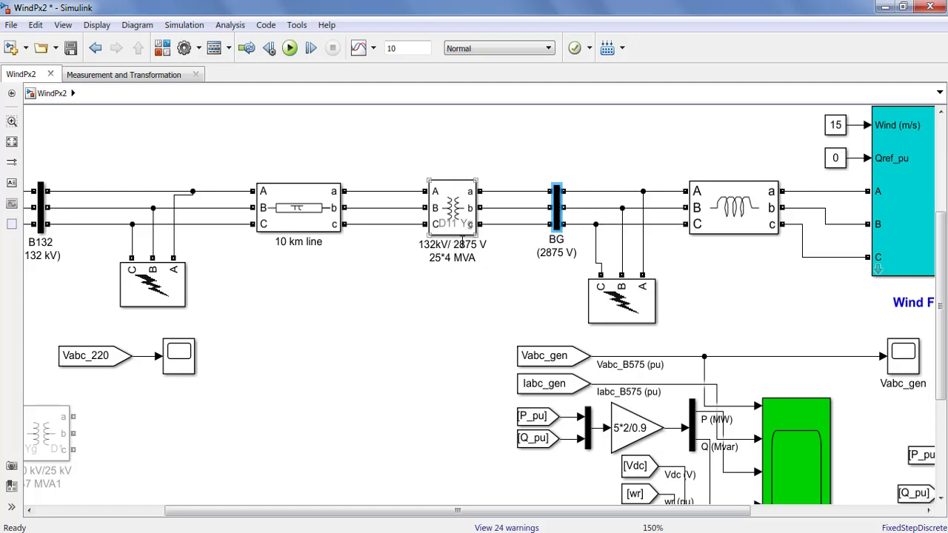
left_click_drag(527, 511, 477, 508)
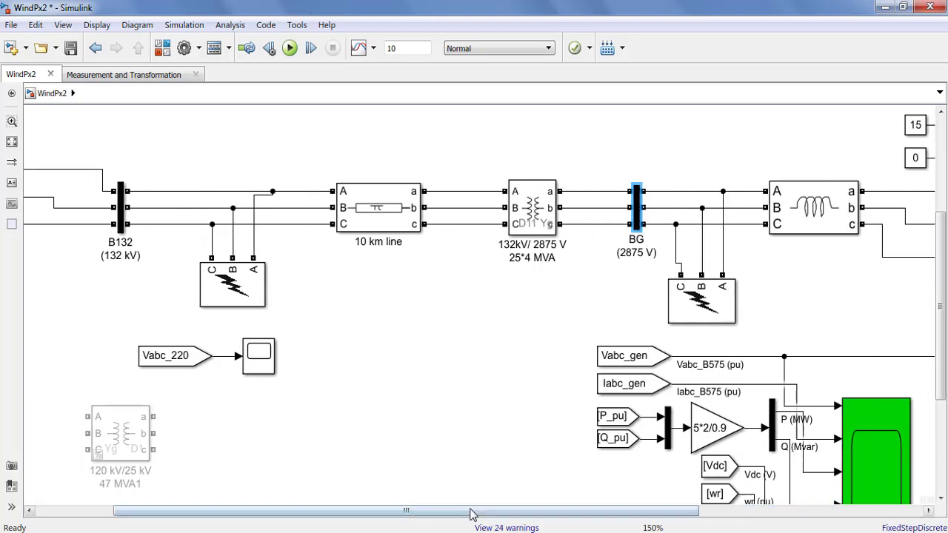
left_click_drag(472, 514, 460, 514)
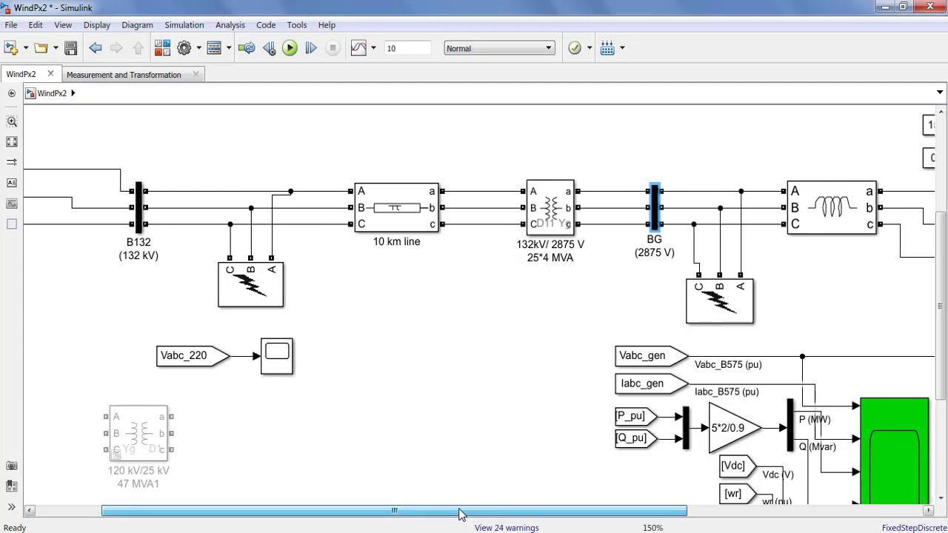
left_click_drag(459, 514, 450, 514)
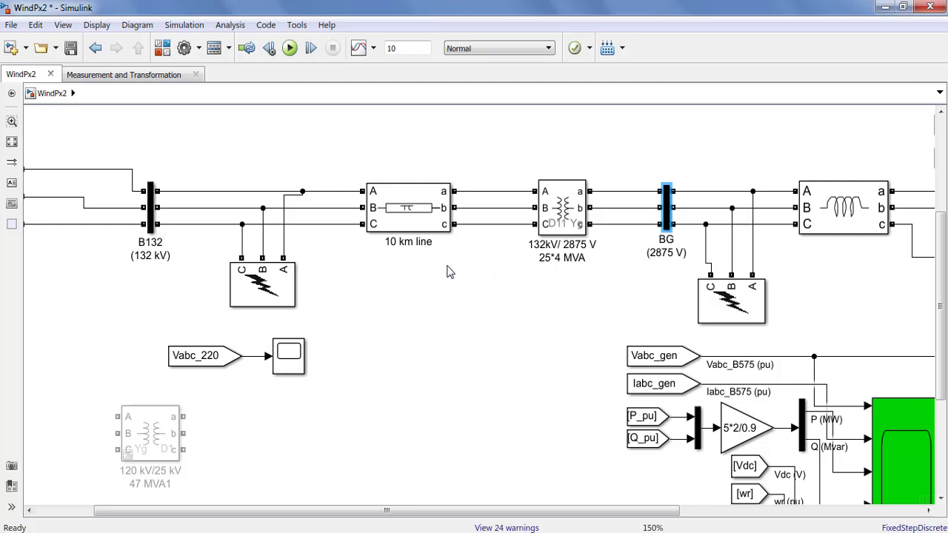
left_click_drag(426, 510, 349, 516)
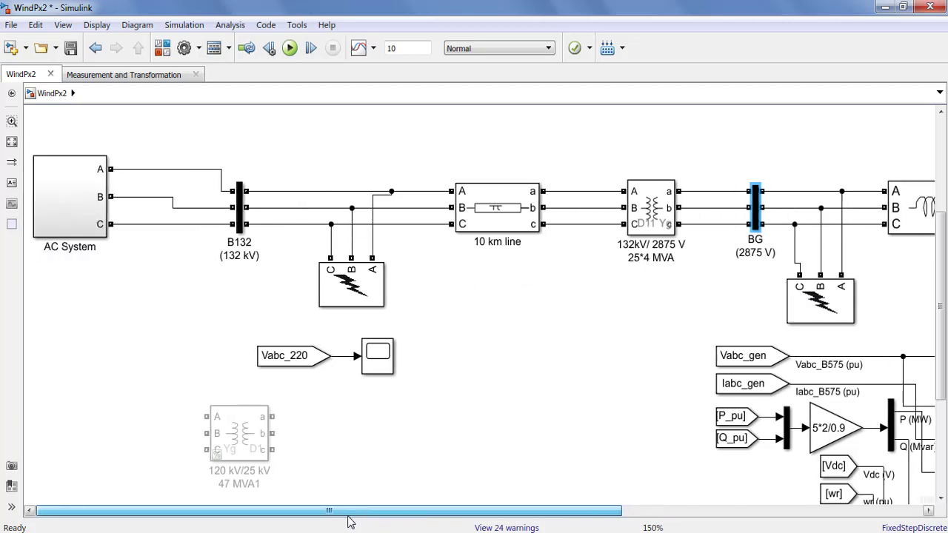
- Open the AC System subsystem and adjust the view to show System 2 and the 220 kV buses
left_click(83, 205)
double_click(84, 205)
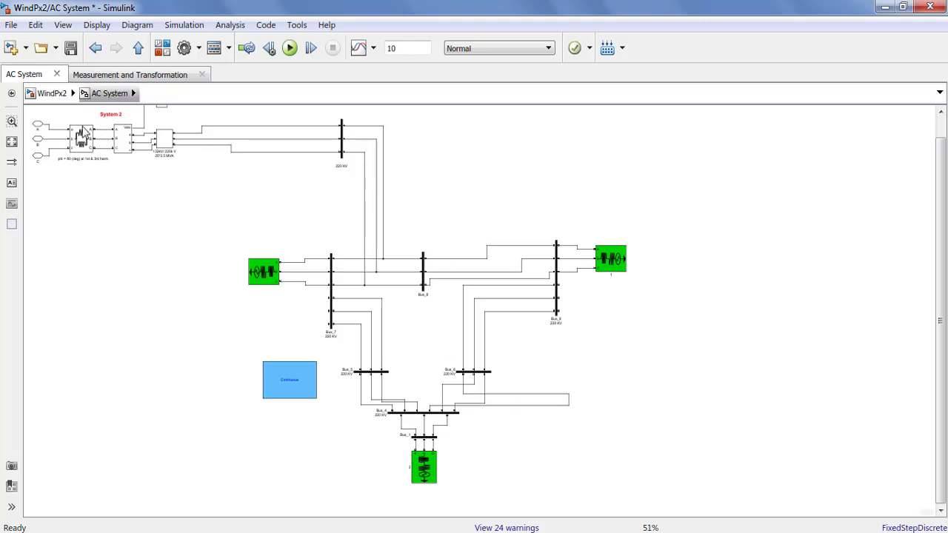
scroll(84, 142, "up", 4)
scroll(390, 235, "down", 1)
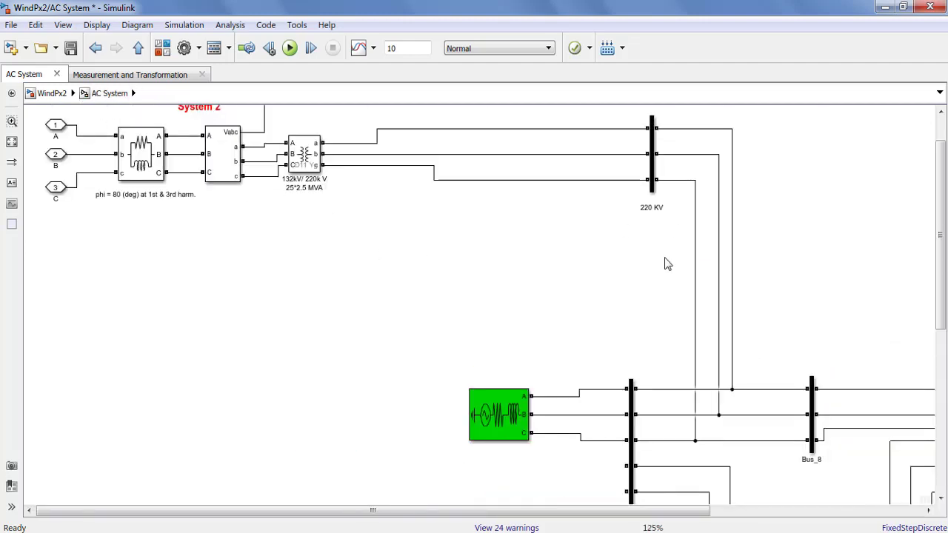
left_click_drag(933, 297, 933, 274)
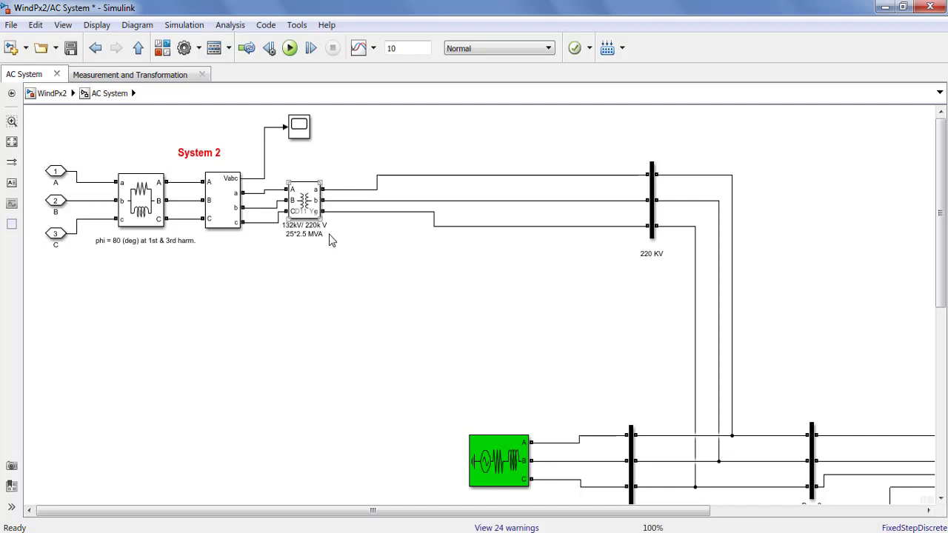
- Select the 132kV/220kV transformer and the scope above it
left_click(304, 212)
left_click(294, 256)
left_click(303, 132)
left_click_drag(939, 207, 925, 186)
- Return to the top-level WindPx2 diagram and pan to the Vabc_gen, Iabc_gen and wind farm measurement blocks
left_click(52, 93)
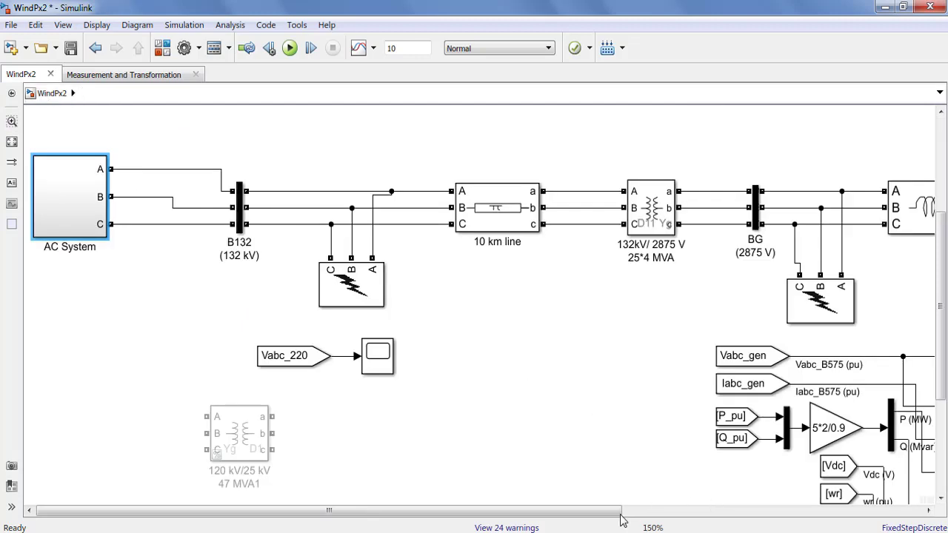
left_click_drag(571, 512, 784, 515)
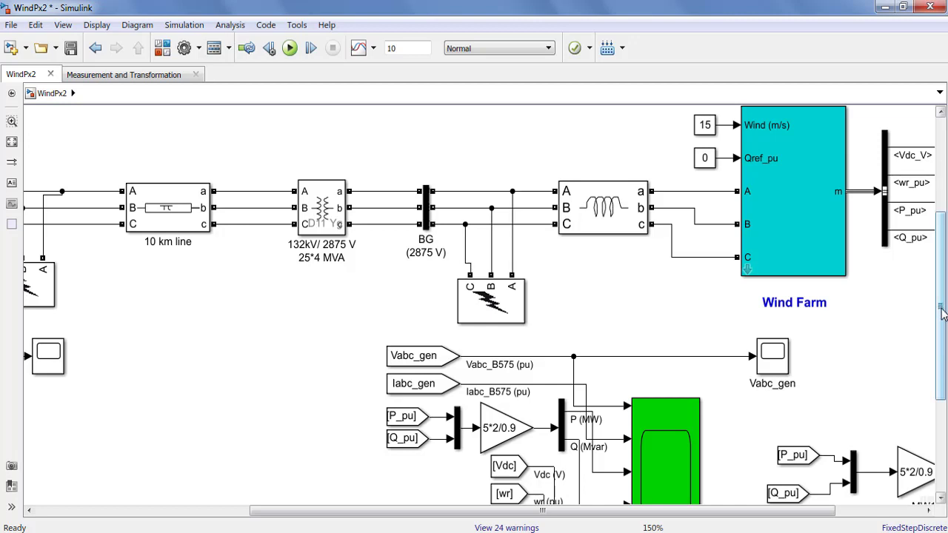
left_click_drag(942, 315, 942, 295)
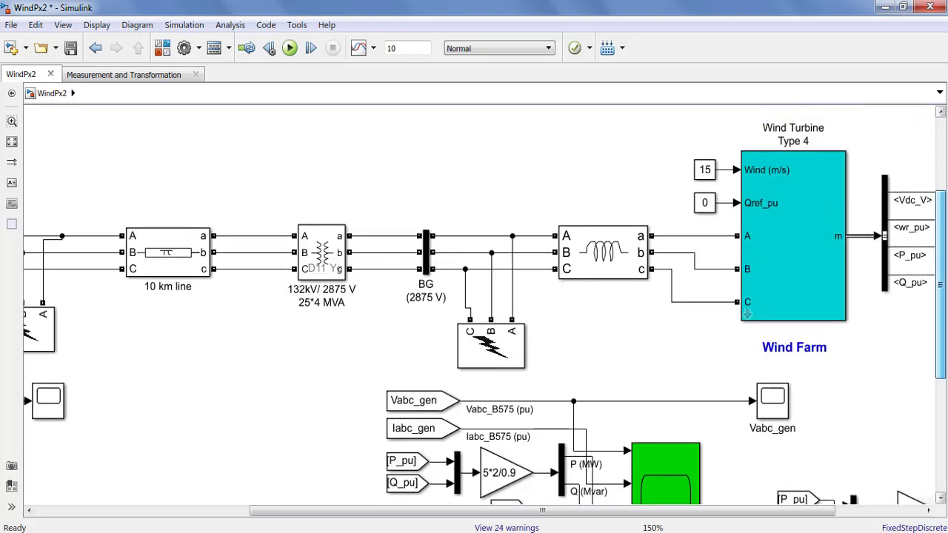
left_click_drag(942, 295, 944, 374)
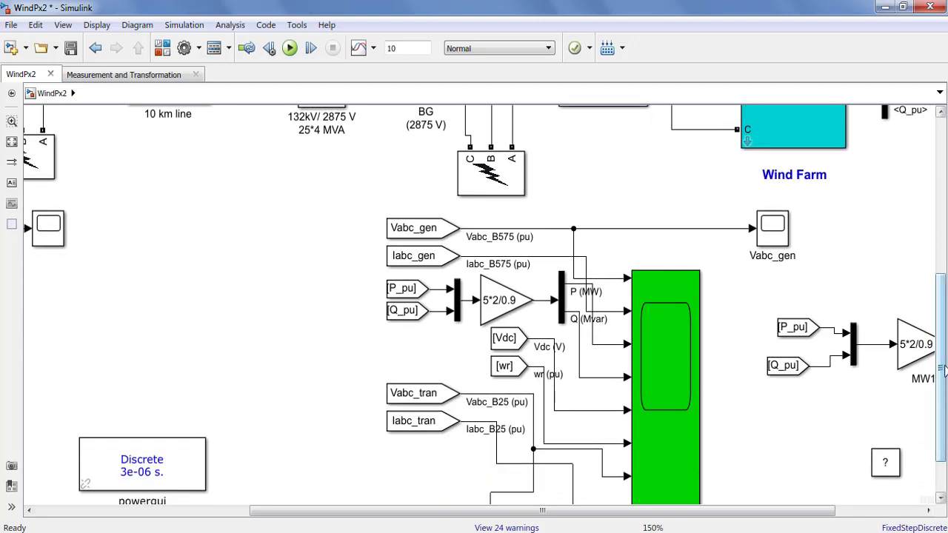
left_click_drag(745, 510, 781, 522)
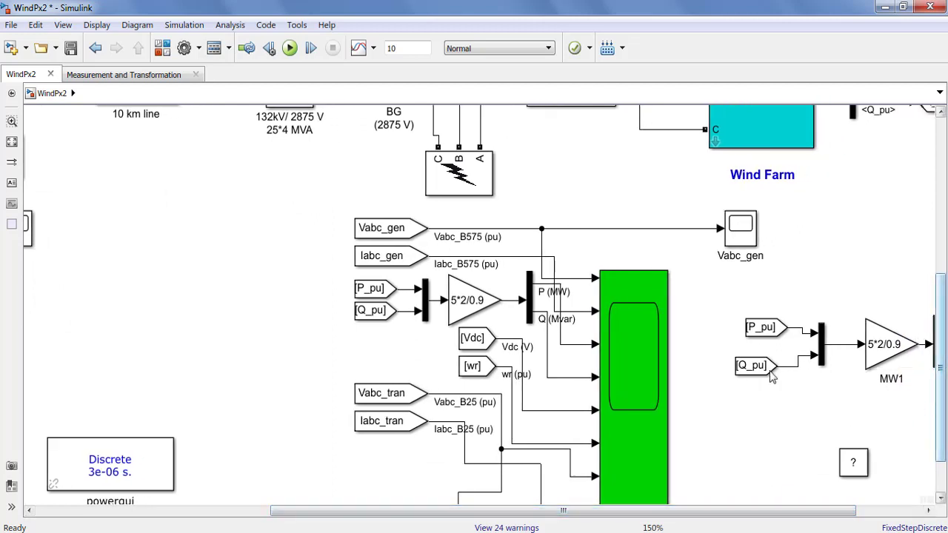
- Inspect the green scope, 5*2/0.9 gain and Vabc_gen blocks, then select Scope1 after the MW1 gain
left_click(626, 419)
left_click(589, 395)
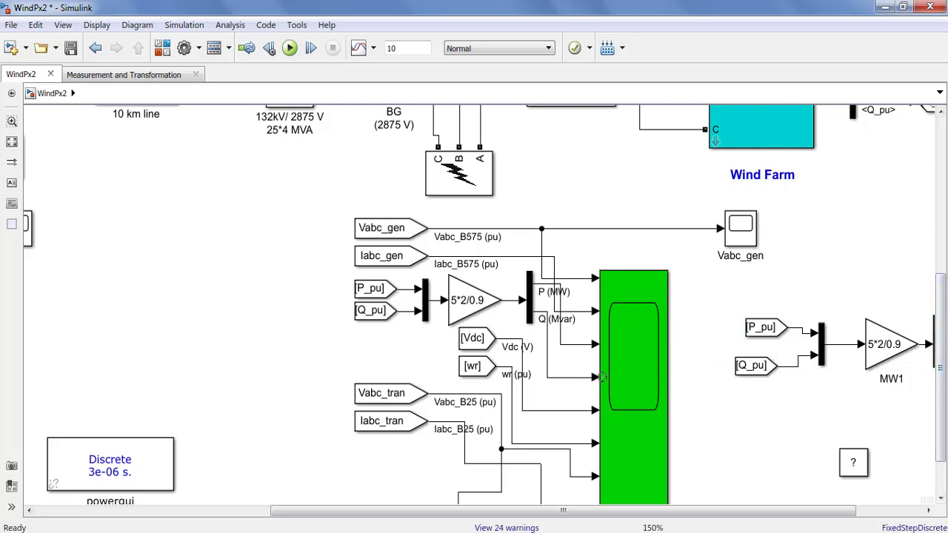
left_click(478, 310)
left_click_drag(328, 223, 404, 225)
left_click(730, 243)
left_click(748, 326)
left_click(729, 365)
left_click_drag(822, 511, 898, 518)
left_click(908, 335)
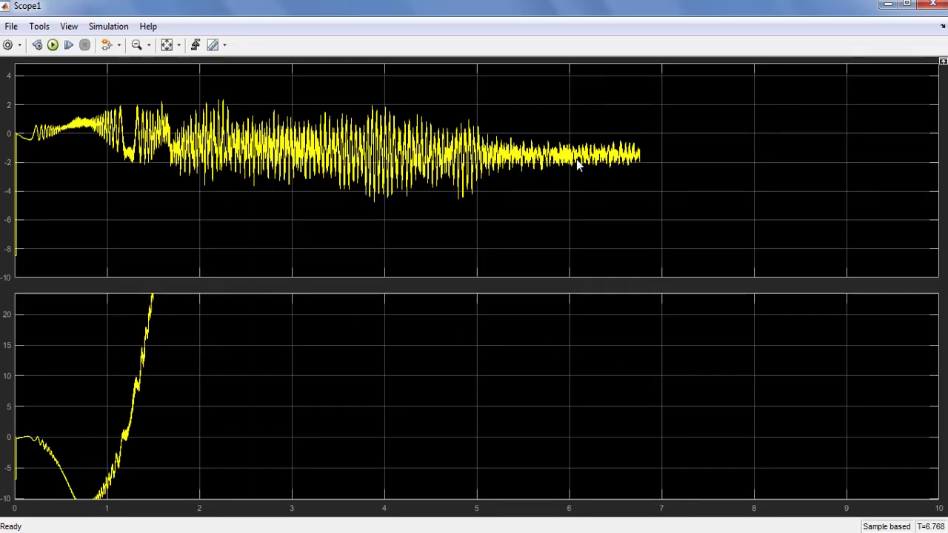
- Close Scope1 and open the Vabc_gen scope showing the three-phase Vabc_B575 voltages
left_click(932, 6)
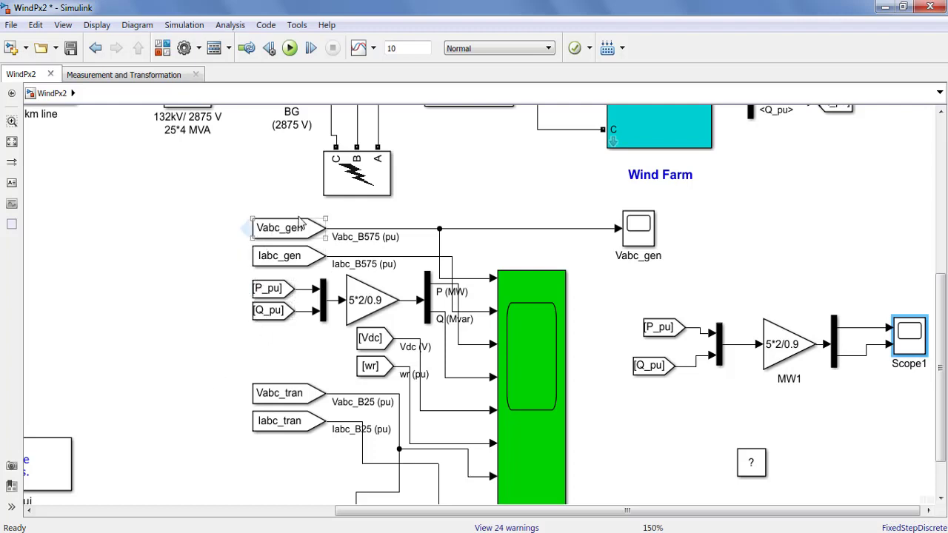
left_click(640, 234)
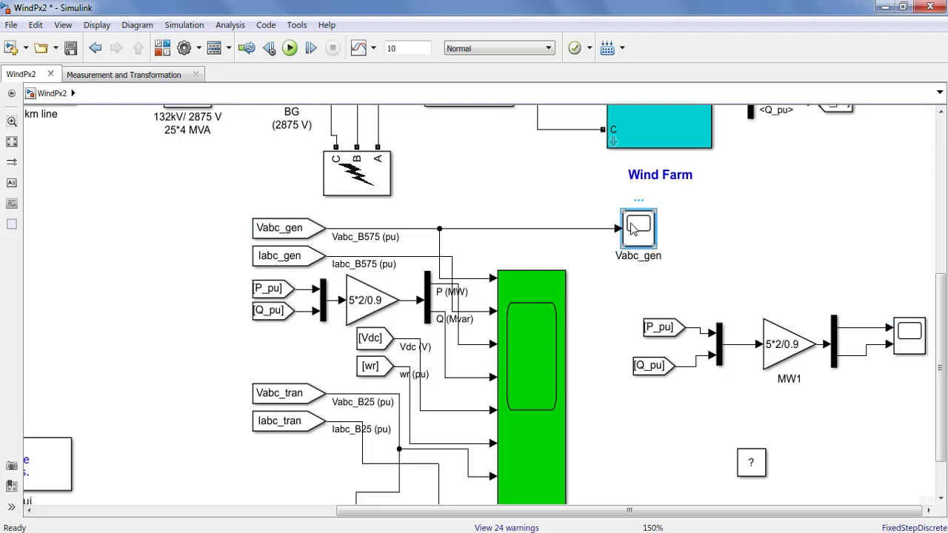
double_click(633, 228)
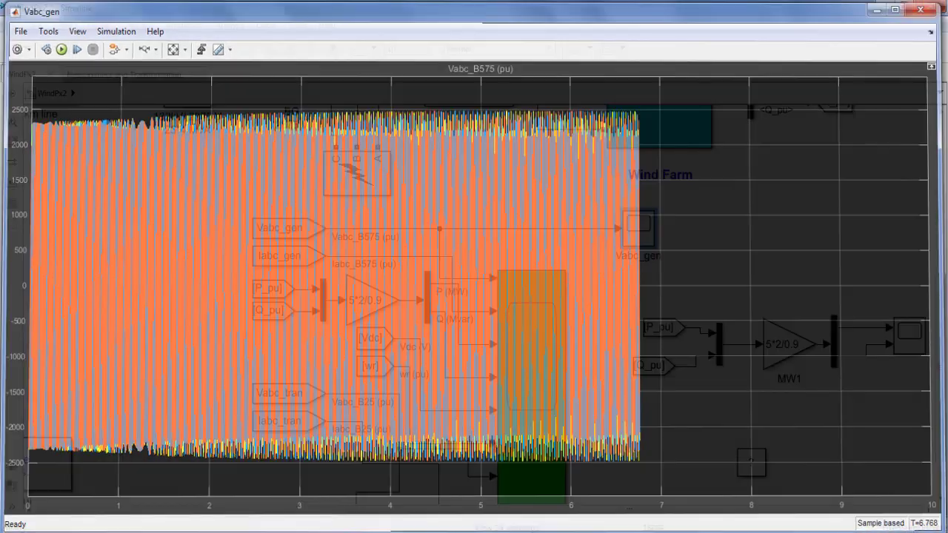
- Close the Vabc_gen plot, view the Vabc_B25 voltages on Scope2, then scroll back up to the wind turbine
left_click(929, 4)
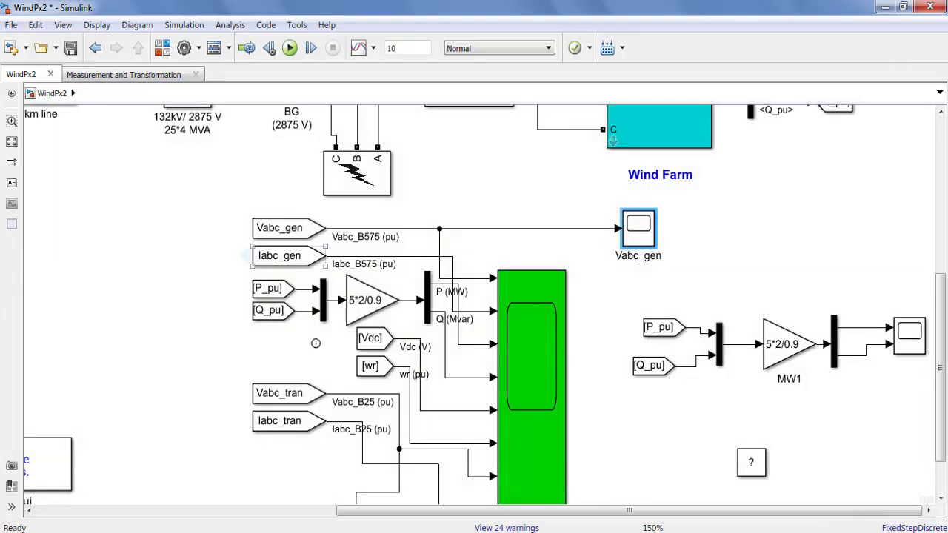
left_click(278, 396)
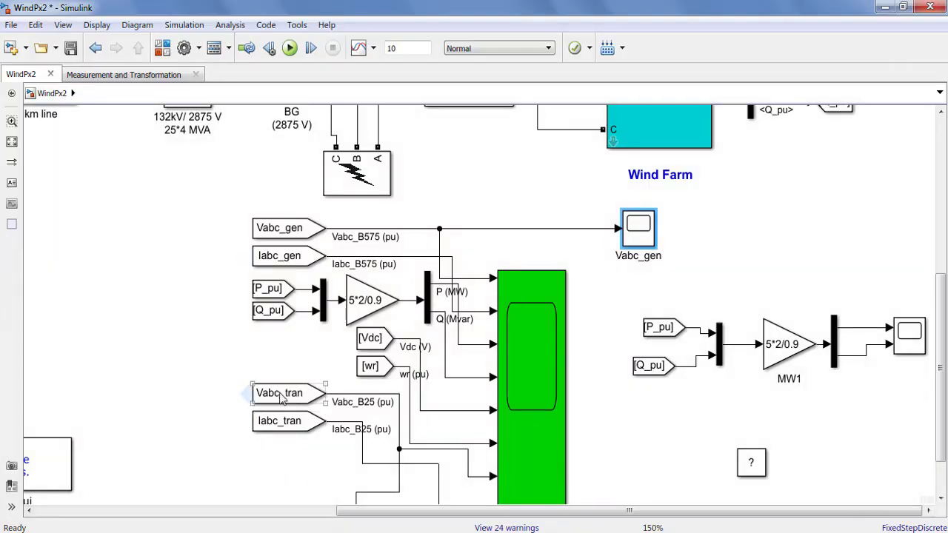
left_click_drag(945, 389, 945, 418)
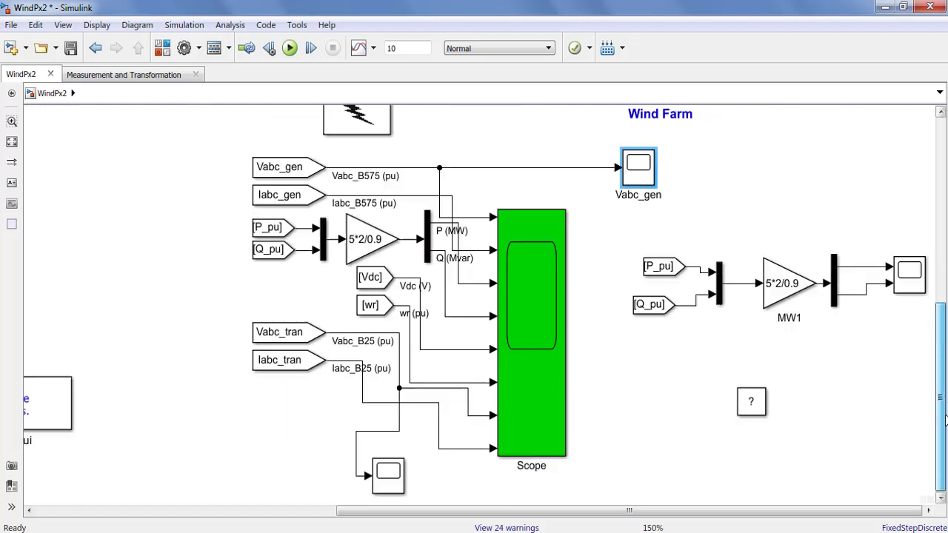
left_click(398, 474)
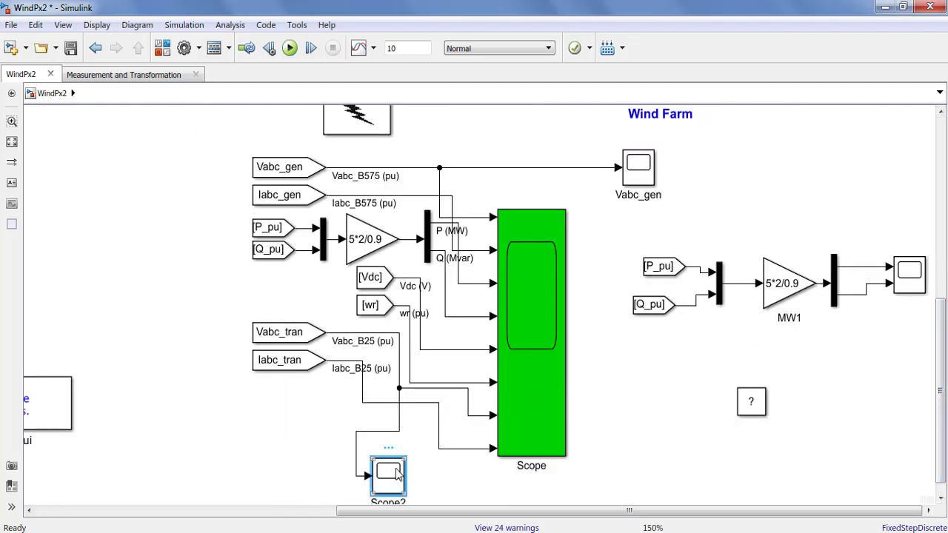
double_click(398, 475)
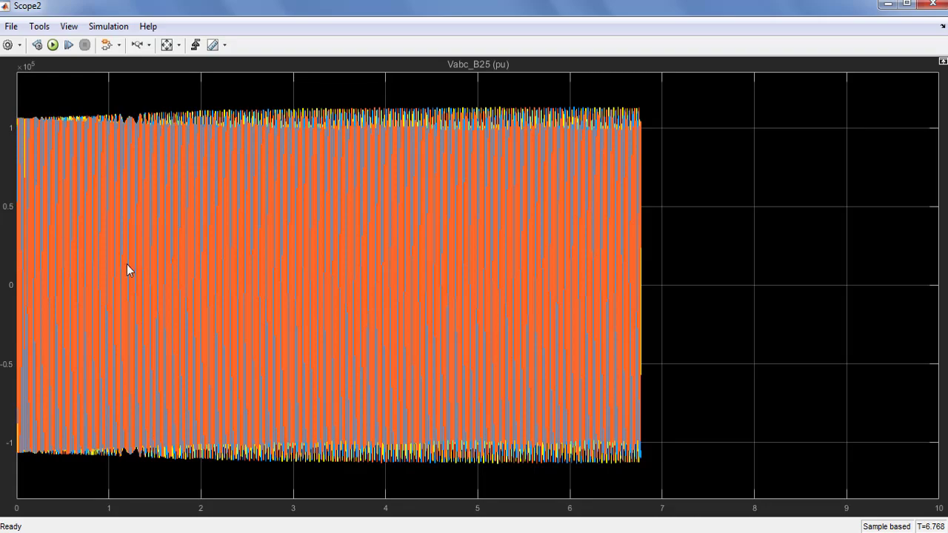
left_click(929, 5)
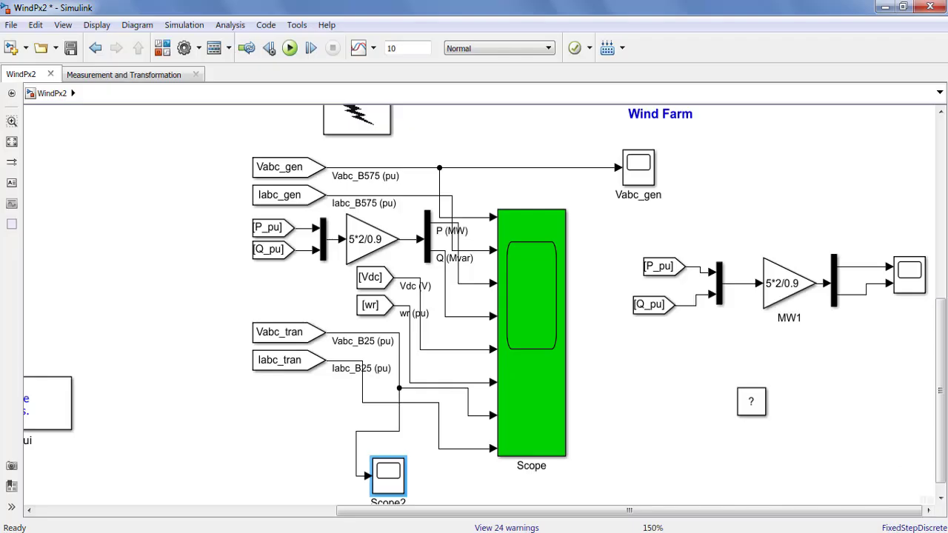
scroll(869, 319, "up", 5)
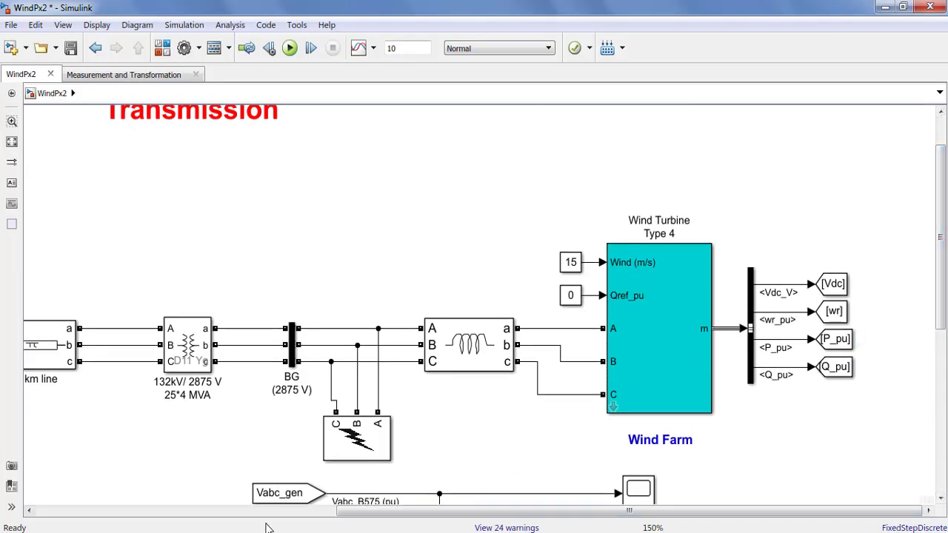
- Review Three-Phase Fault2 on bus BG (switching times [0.5 0.8], no phases faulted), then pan left to the AC System
left_click(375, 448)
double_click(375, 448)
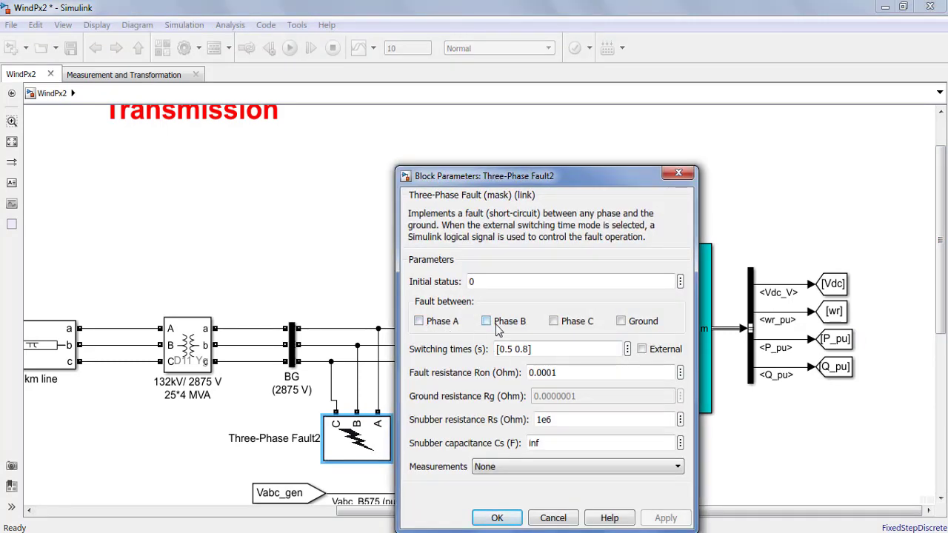
left_click(678, 172)
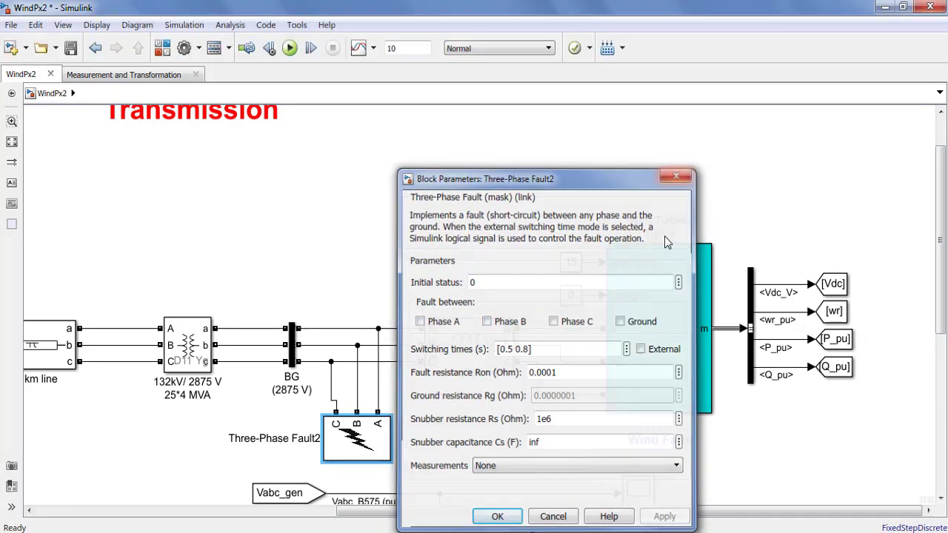
left_click_drag(658, 511, 368, 492)
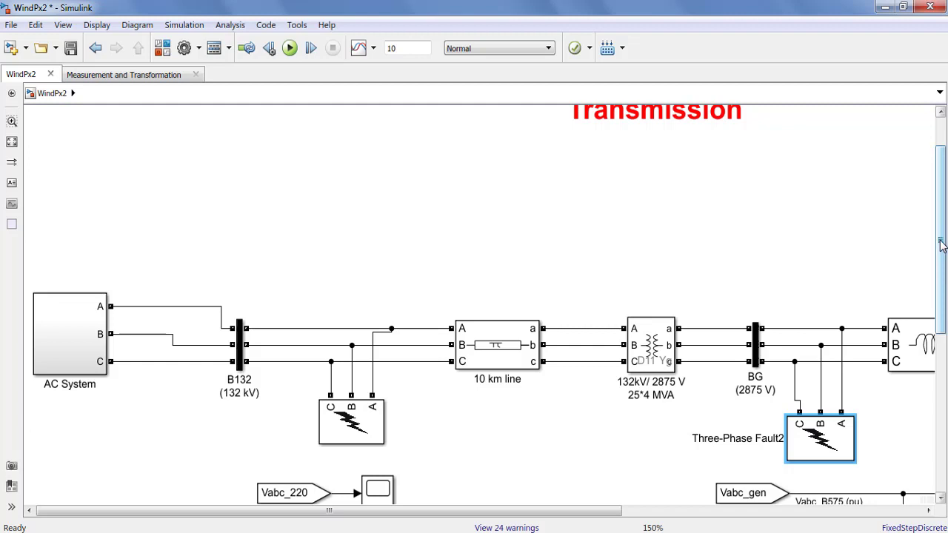
- Scroll the WindPx2 diagram to the top to reveal the 'Connecting Wind Farm with Ac grid using HVAC Transmission' banner
scroll(942, 248, "down", 3)
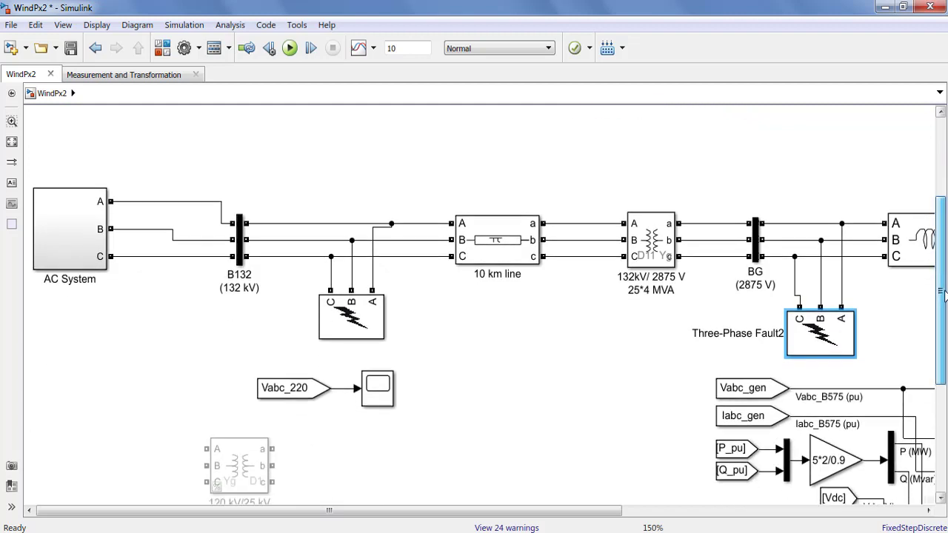
left_click_drag(942, 251, 938, 200)
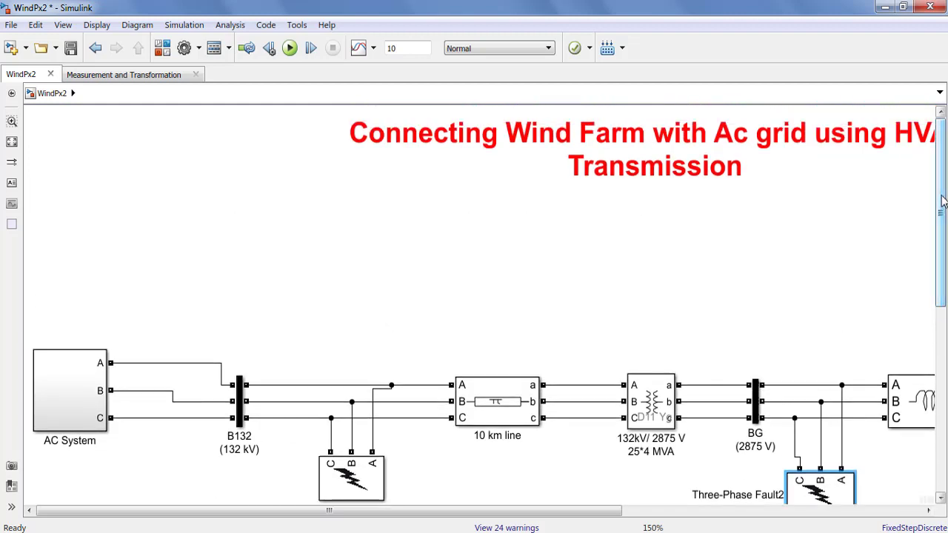